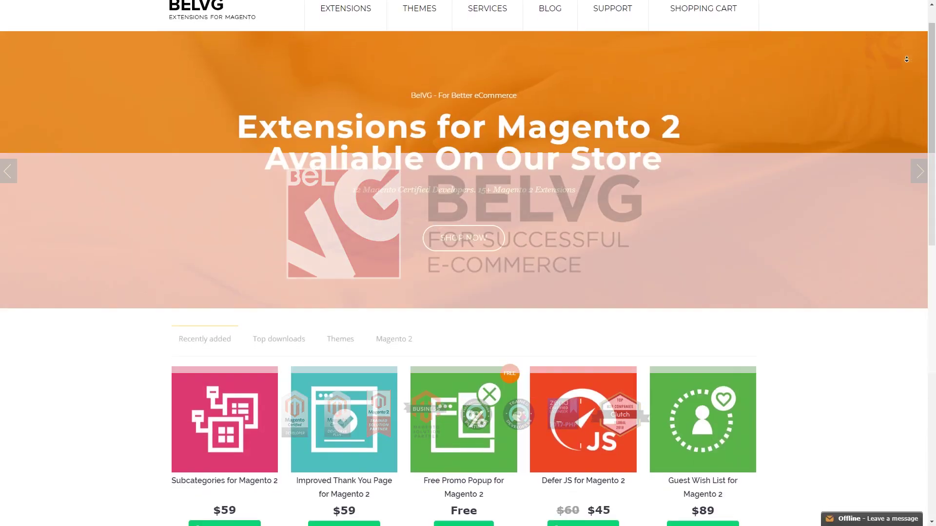
Step: Scroll through the key features of the BelVG Subcategories for Magento 2 extension
scroll(906, 59, "down", 1)
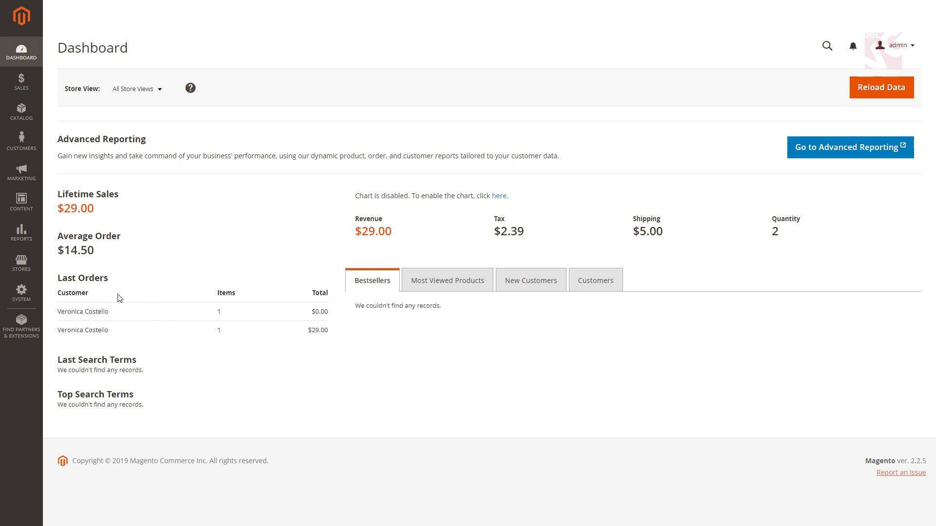
Step: Open Stores > Configuration > BELVG EXTENSIONS > Sub-Categories
left_click(20, 263)
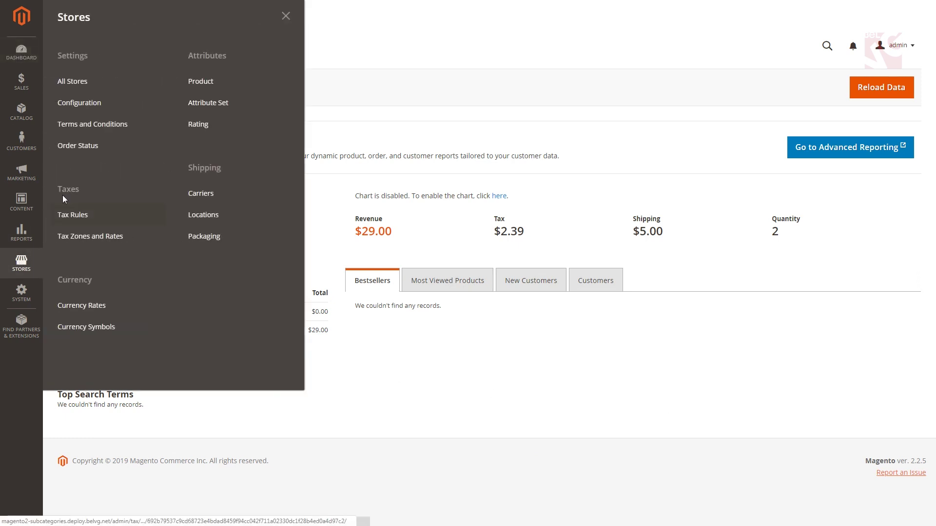
left_click(86, 111)
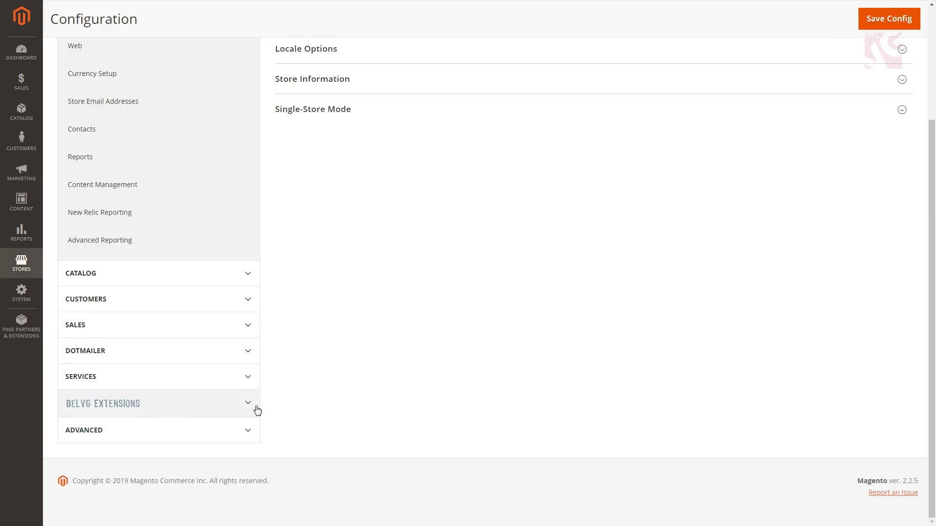
left_click(257, 410)
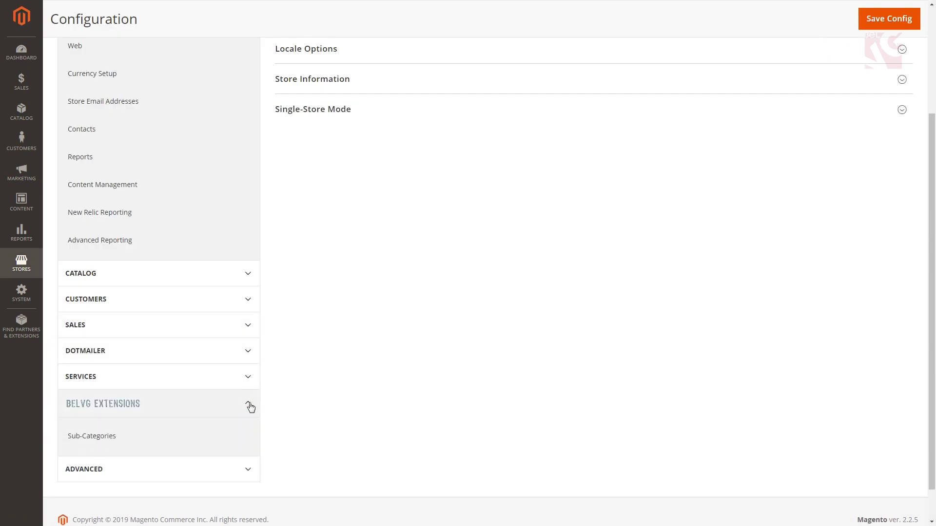
left_click(117, 439)
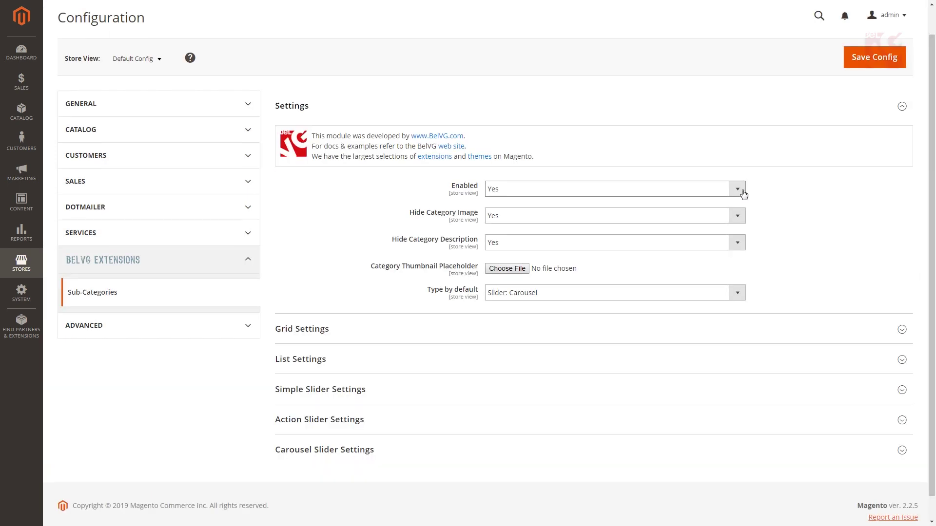
left_click(743, 193)
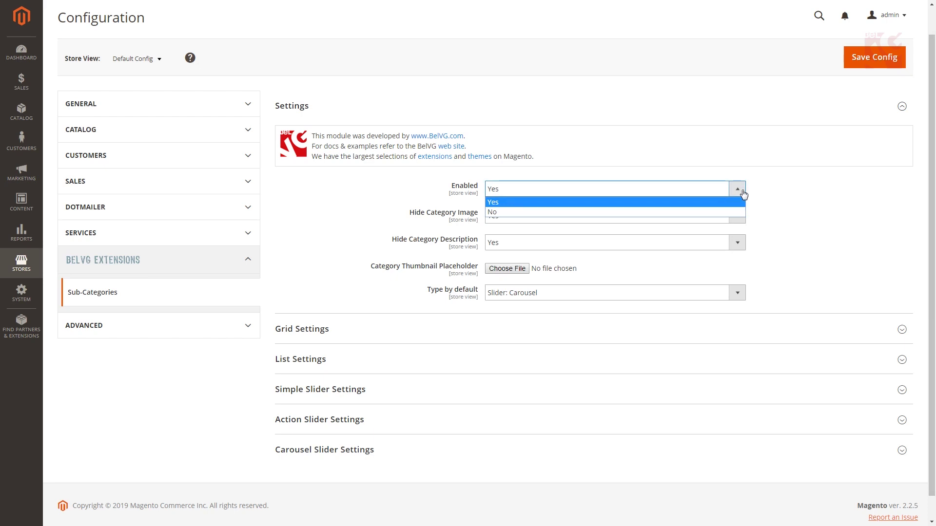
left_click(743, 194)
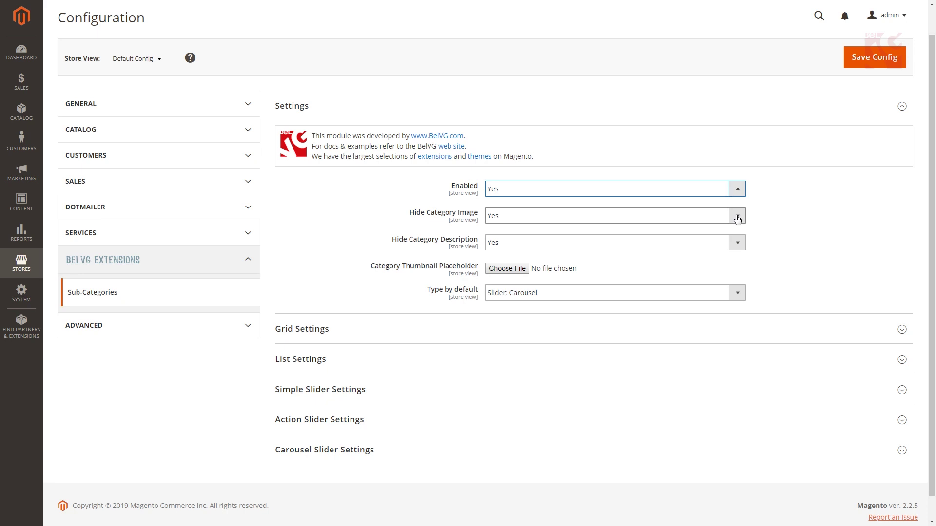
left_click(737, 218)
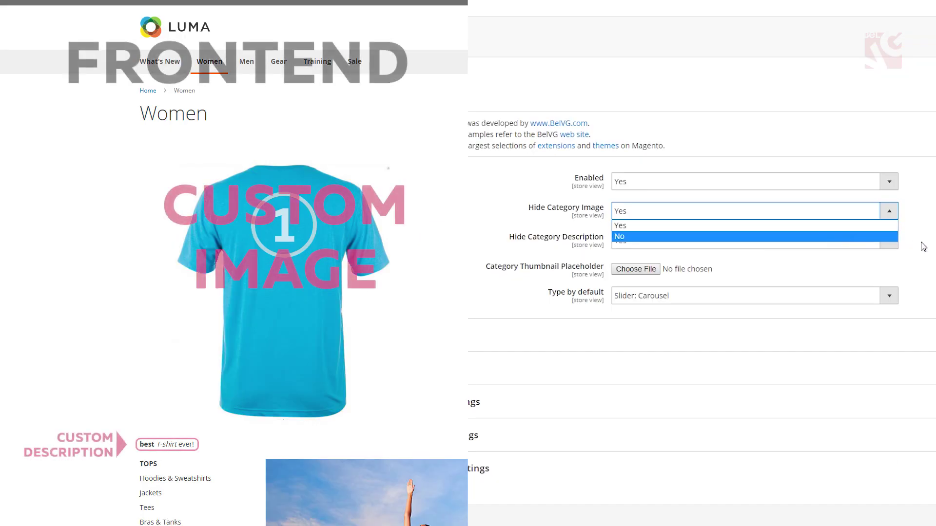
left_click(769, 249)
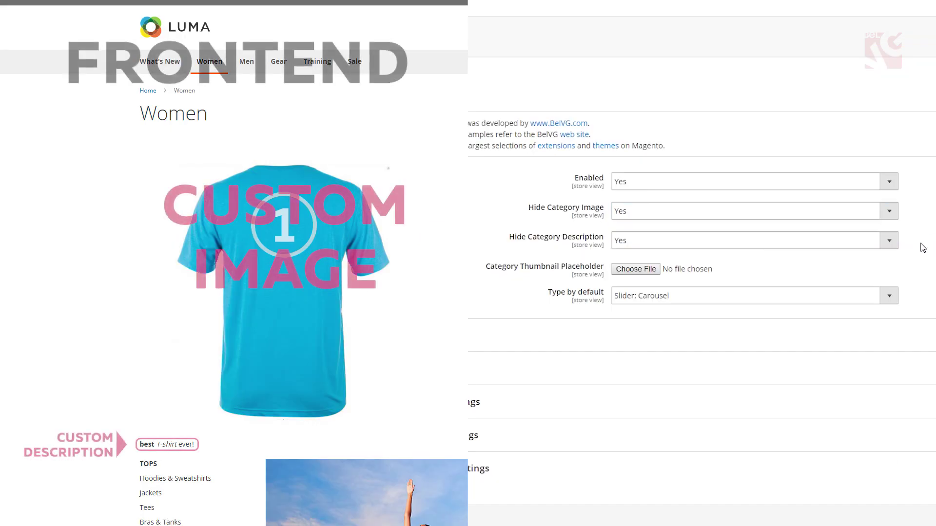
left_click(887, 243)
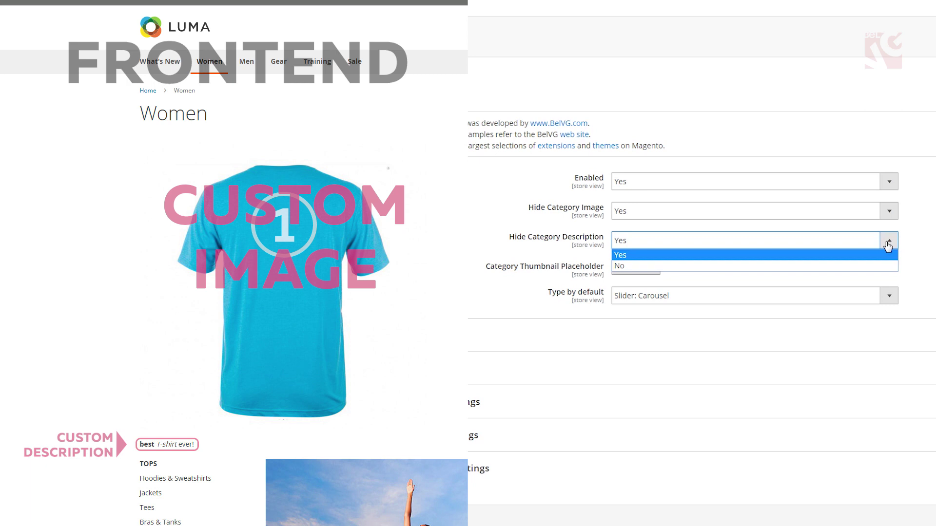
Step: Keep category descriptions hidden, use sample_image_1.jpg as thumbnail placeholder, and check Type by default
left_click(888, 246)
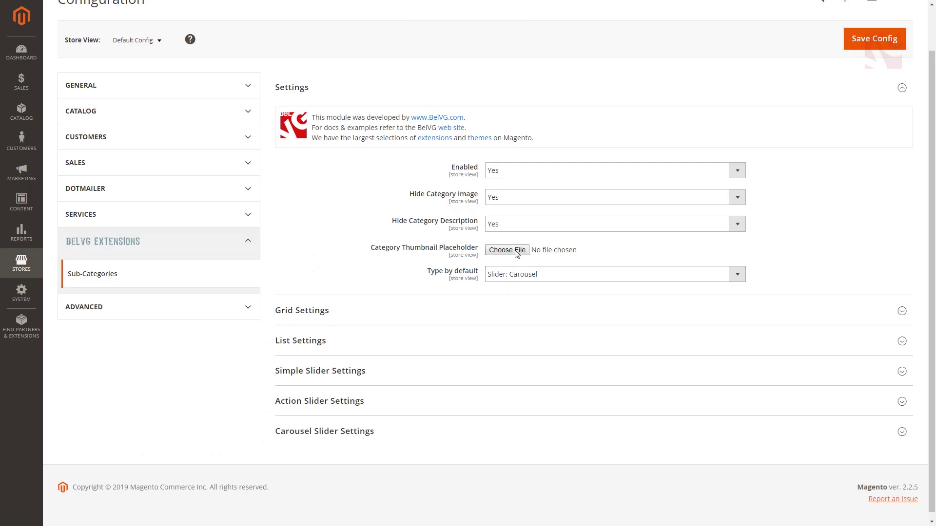
left_click(508, 250)
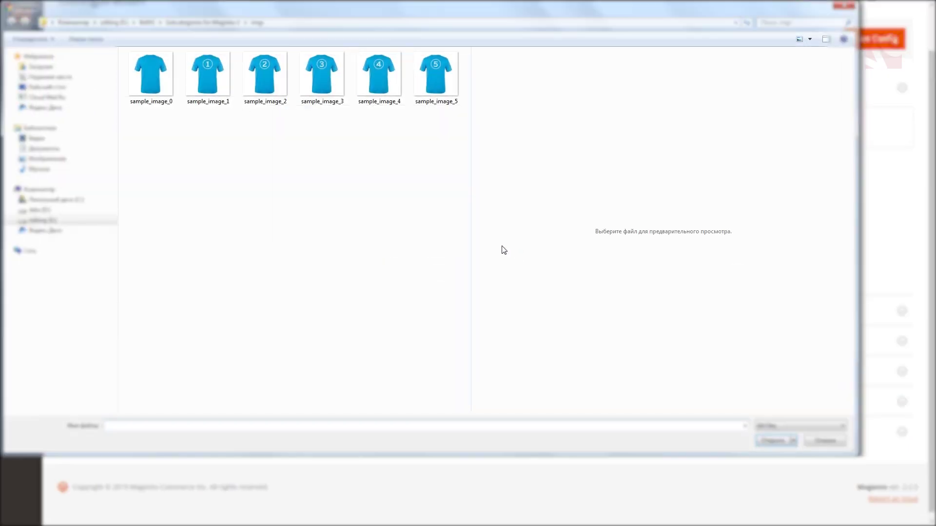
left_click(204, 73)
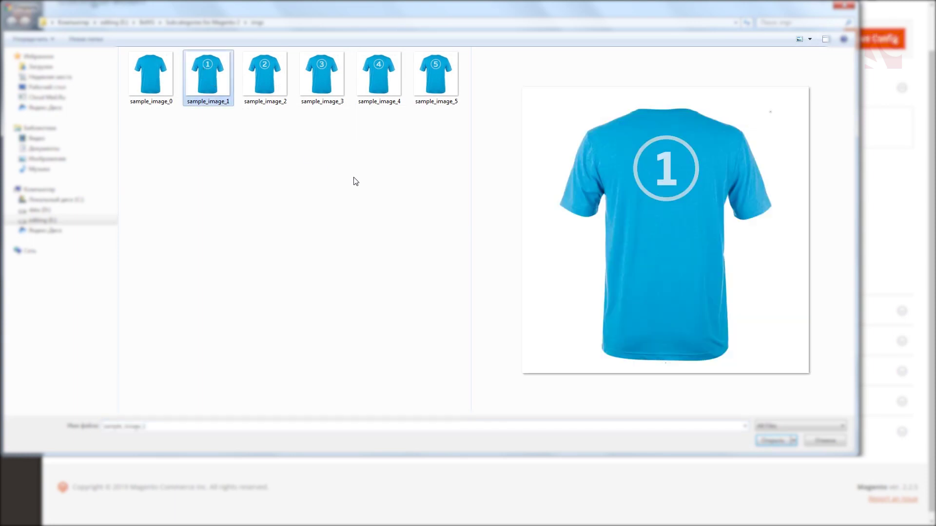
left_click(772, 442)
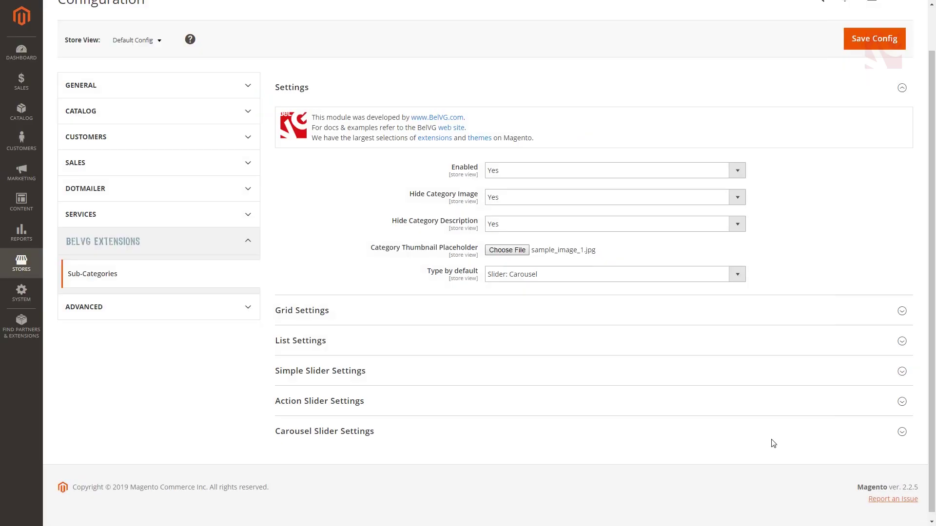
left_click(737, 274)
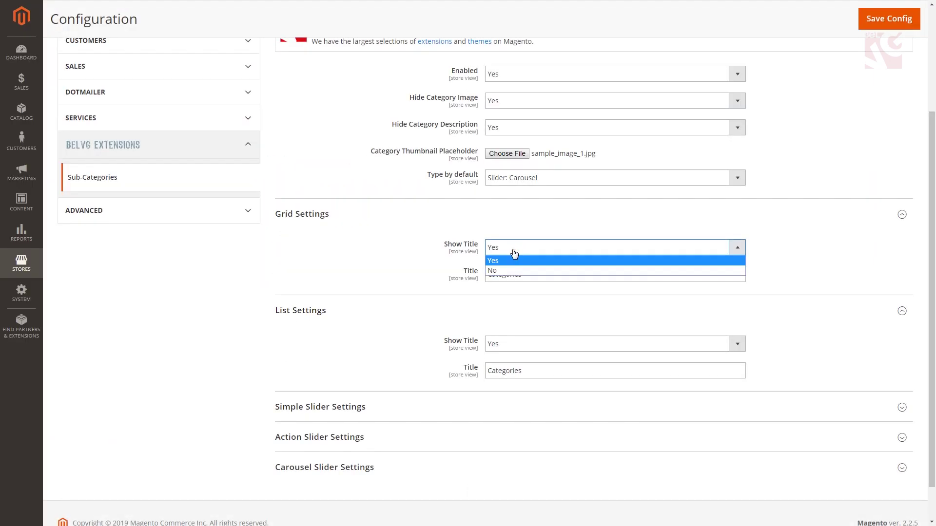
Step: Keep grid and list titles shown and rename the grid title to Grid_Categories
left_click(513, 250)
left_click(527, 350)
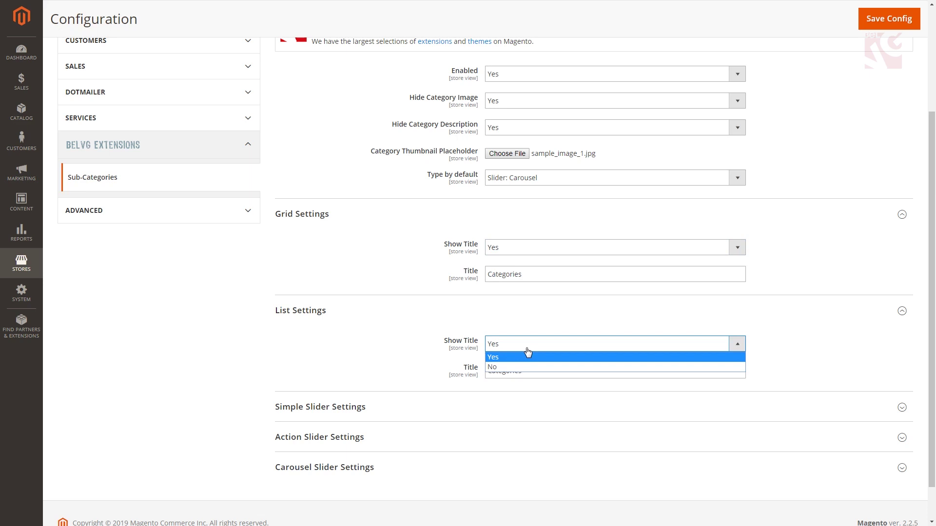
left_click(528, 353)
left_click(489, 274)
type("Grid_")
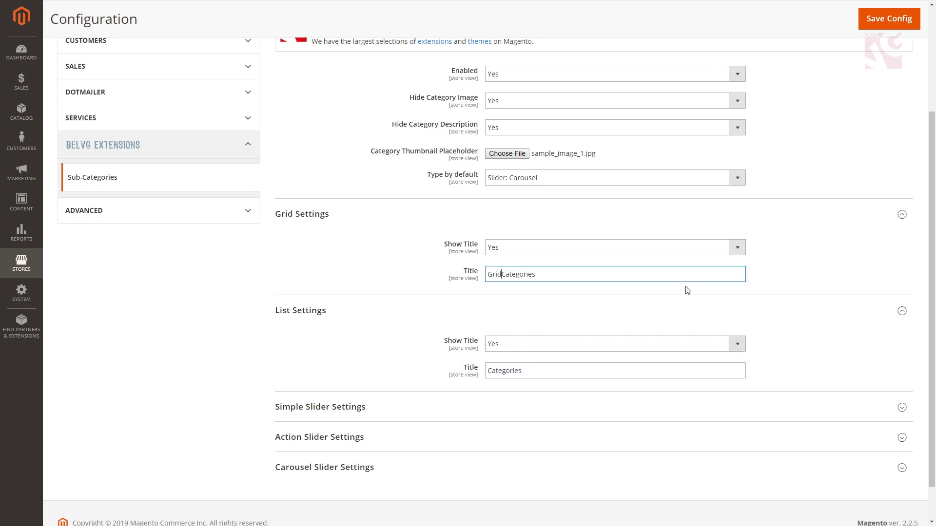
left_click(494, 373)
Step: Finish the List_Categories title, then keep simple slider Text Position Random and indicators on
type("List_")
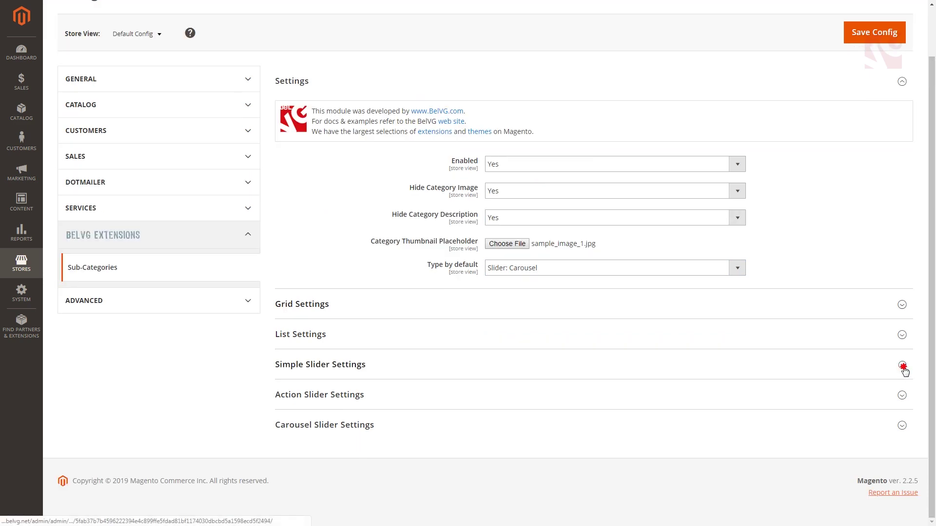
left_click(903, 370)
scroll(809, 254, "down", 5)
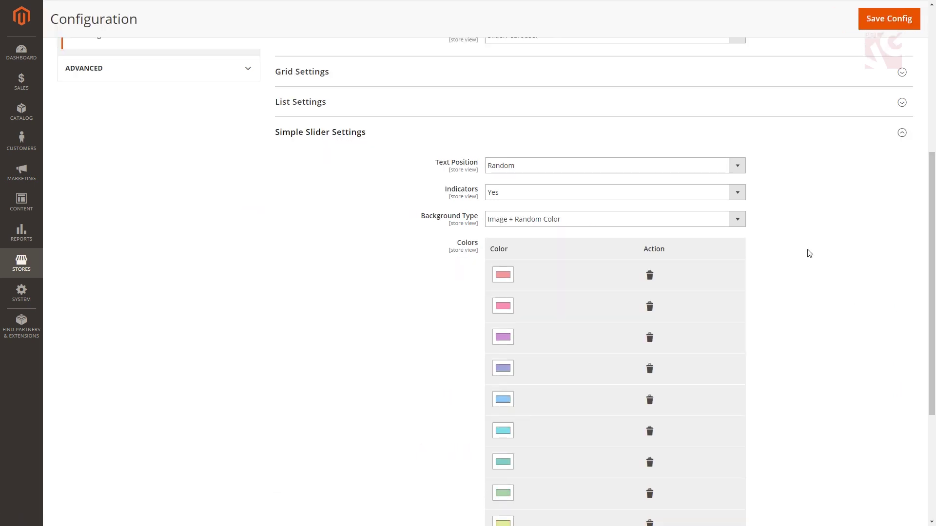
left_click(737, 168)
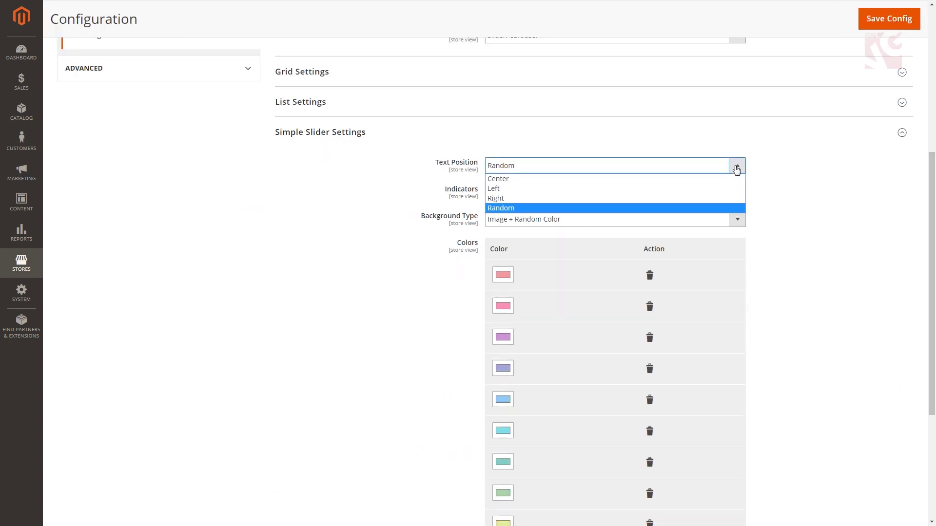
left_click(737, 167)
left_click(738, 192)
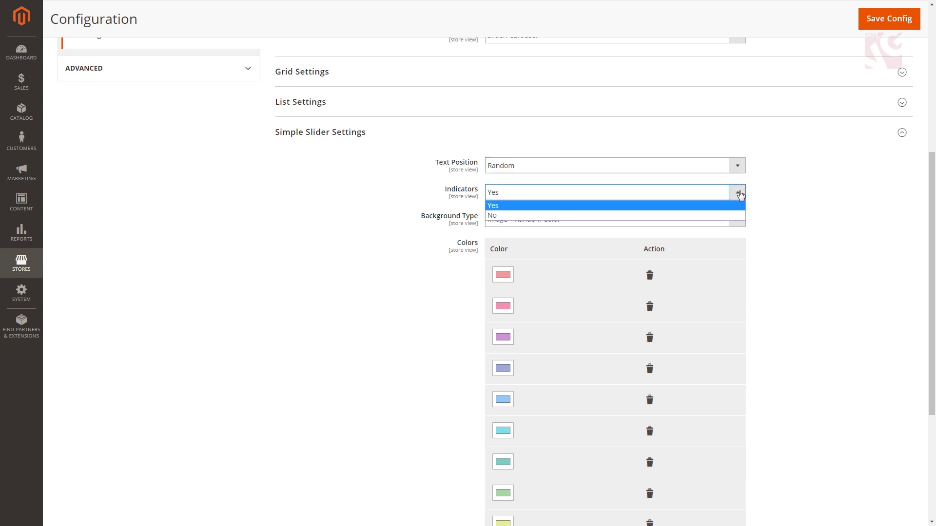
left_click(737, 193)
left_click(737, 219)
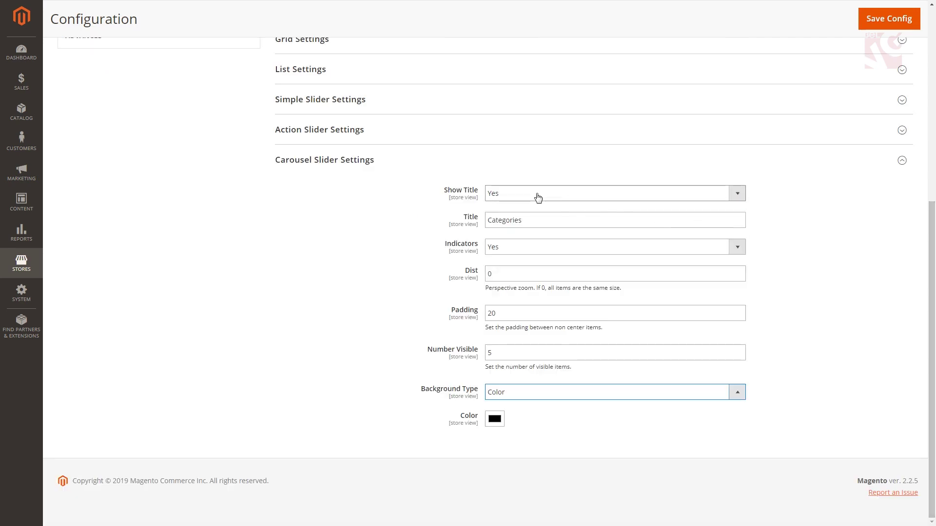
Step: Title the carousel Carousel_Categories with indicators on, padding 20, 5 visible items, Color background
left_click(538, 197)
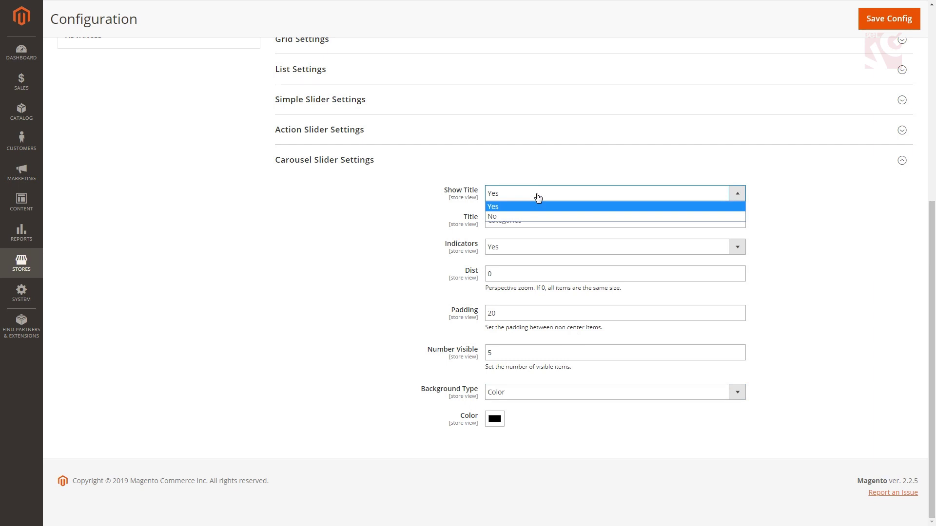
left_click(488, 224)
type("Carousel_")
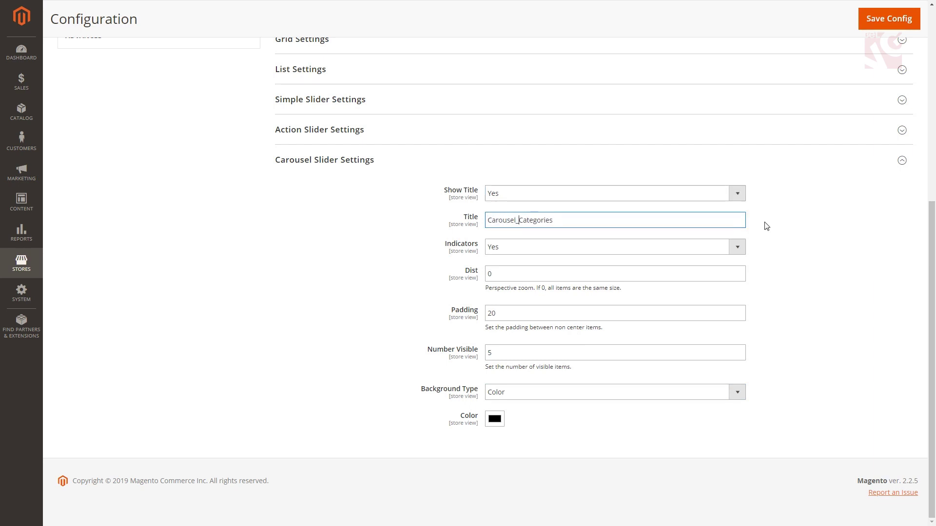
left_click(736, 247)
left_click(738, 253)
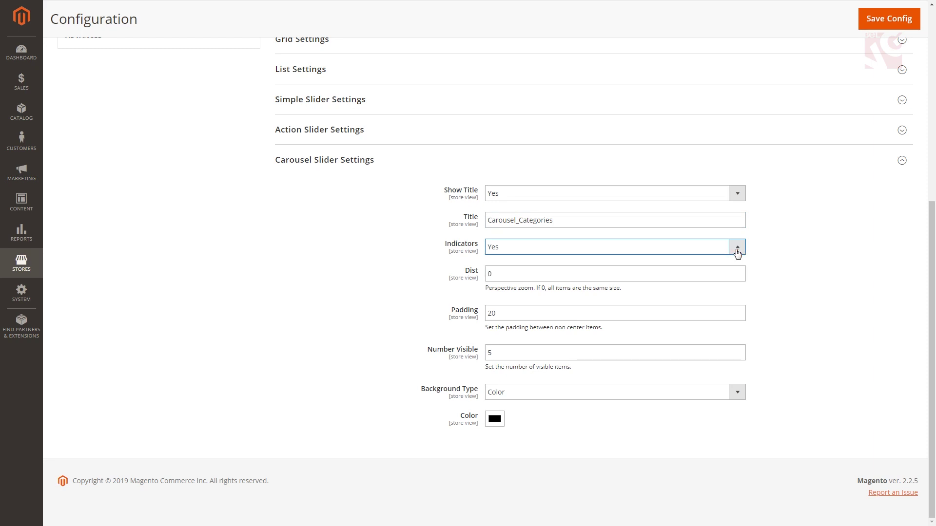
left_click(736, 276)
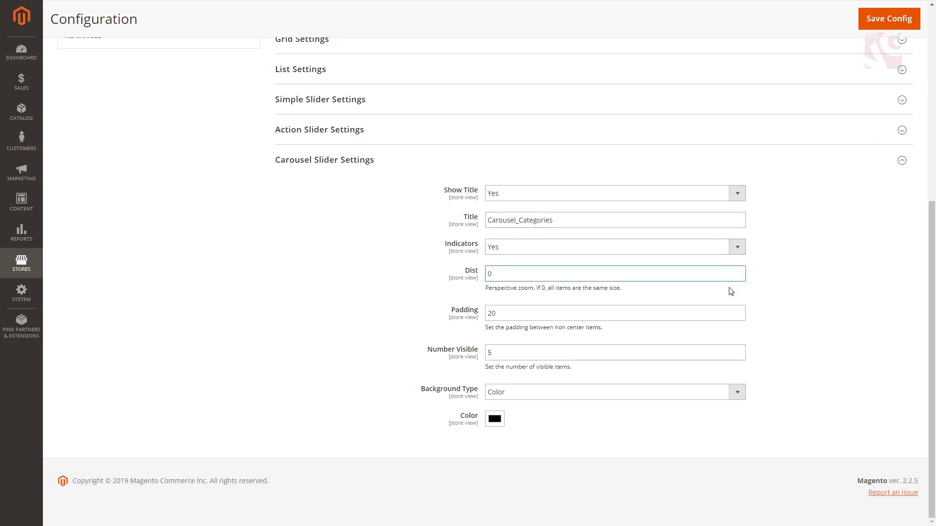
left_click(721, 313)
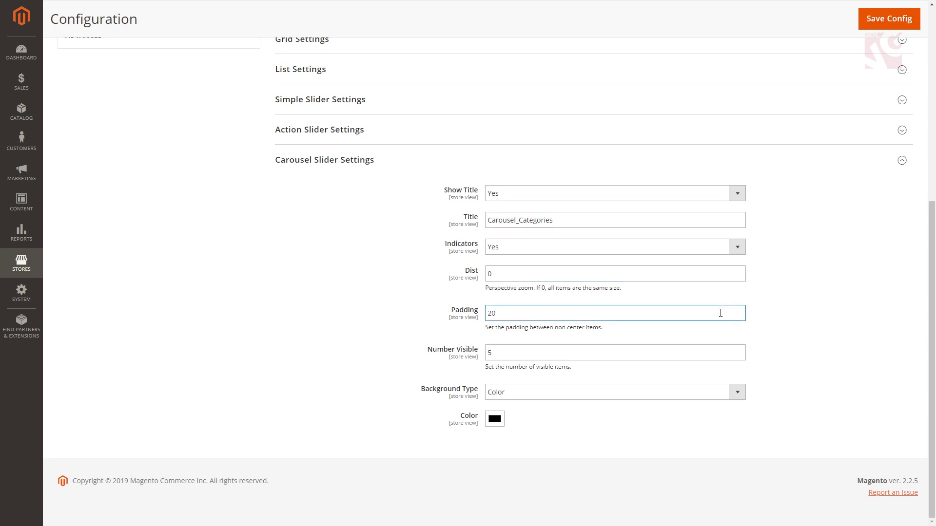
left_click(713, 349)
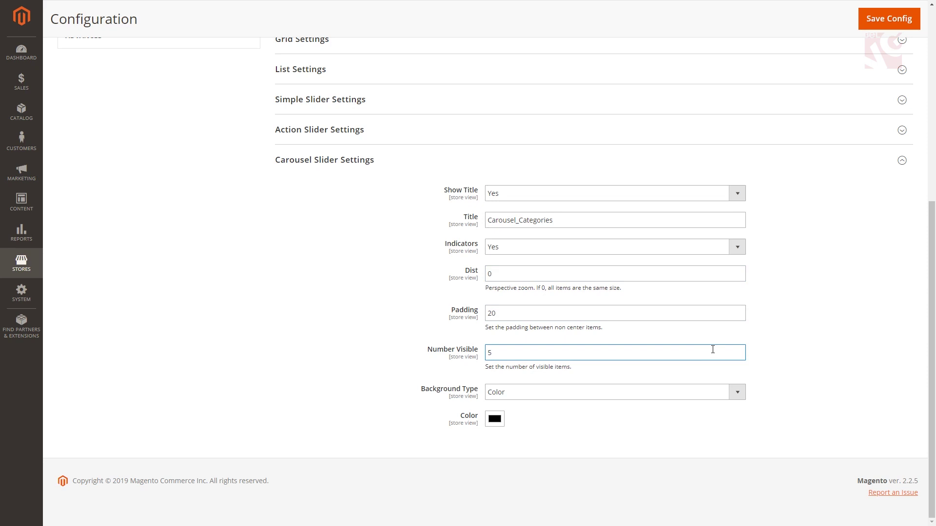
left_click(765, 250)
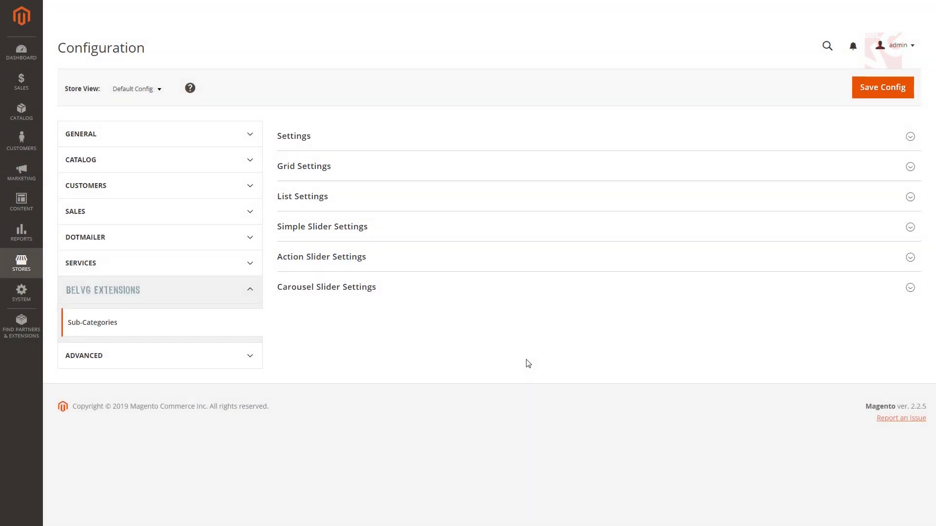
Step: In Catalog > Categories, give the Women category the sample_image_2 image
left_click(29, 120)
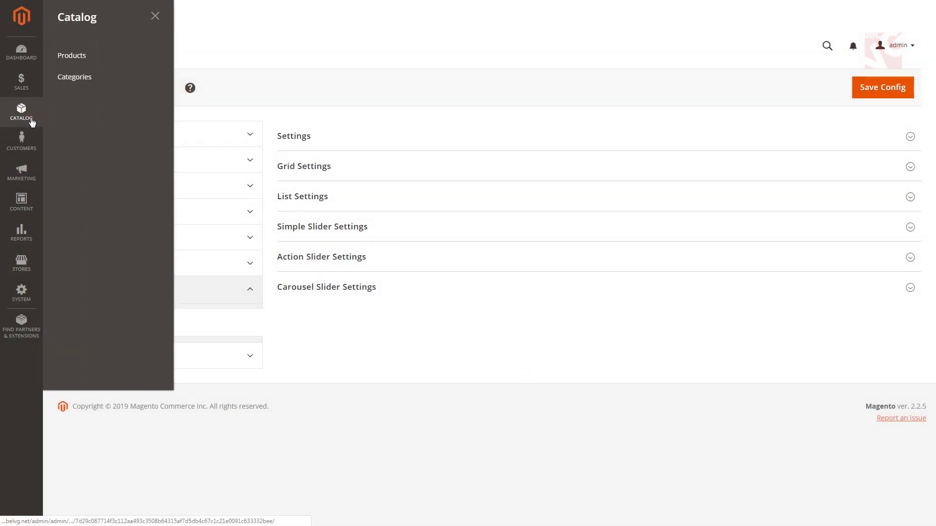
left_click(88, 82)
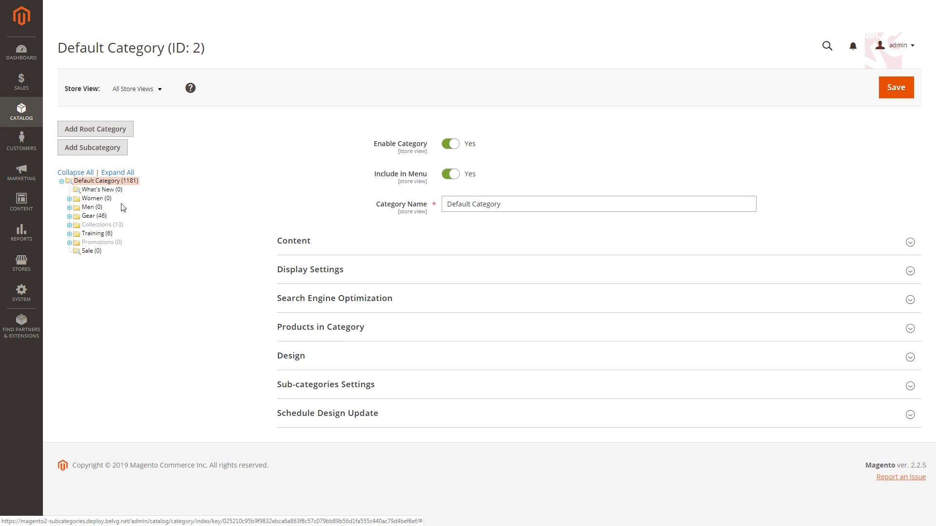
left_click(102, 198)
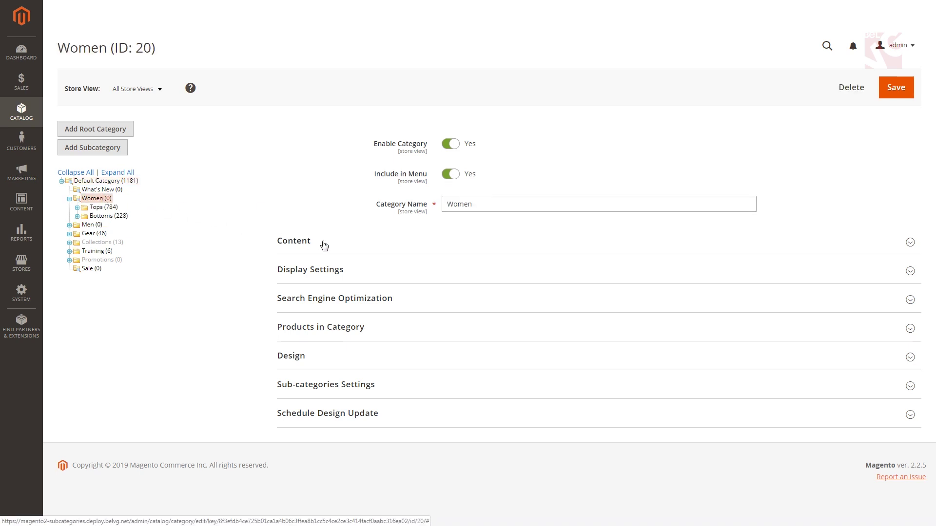
left_click(345, 248)
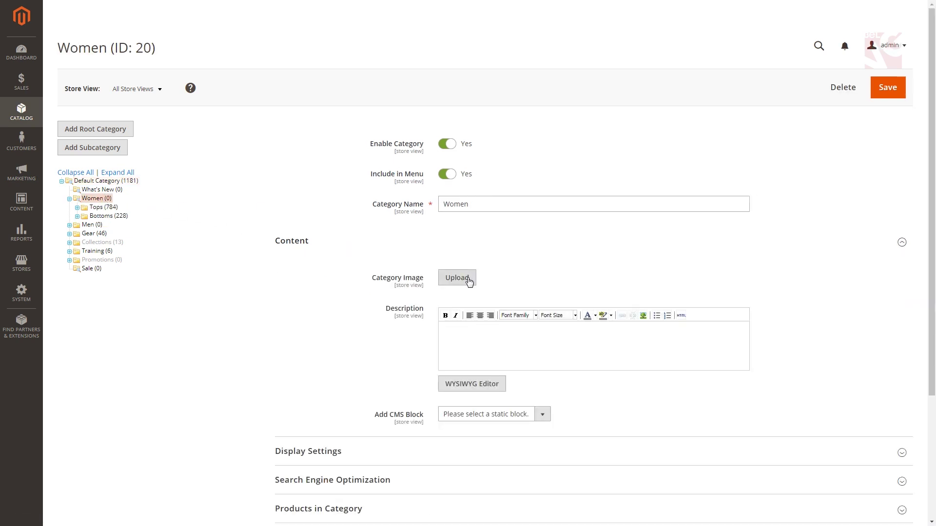
left_click(457, 278)
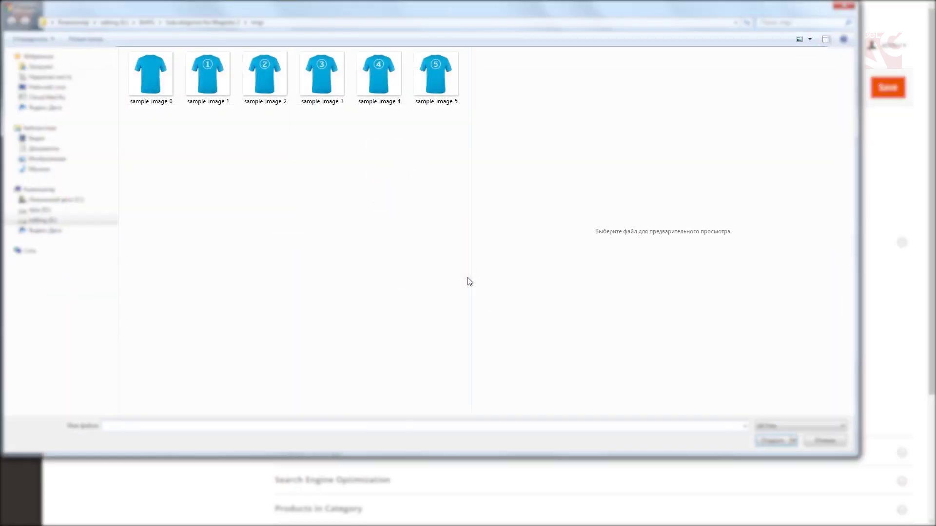
left_click(272, 81)
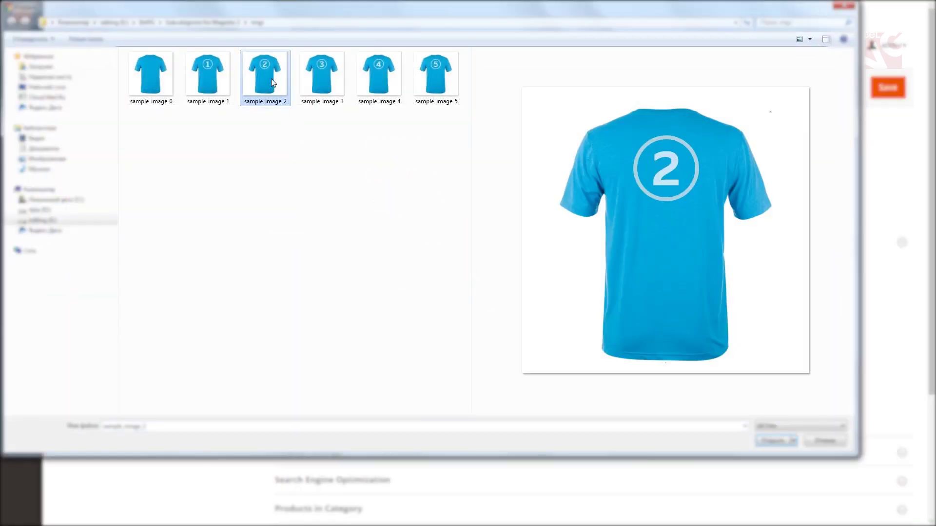
Step: Complete the 'best T-shirt ever' description and keep Women's subcategories as Slider: Carousel sorted by Position
type("T-shirt ever!")
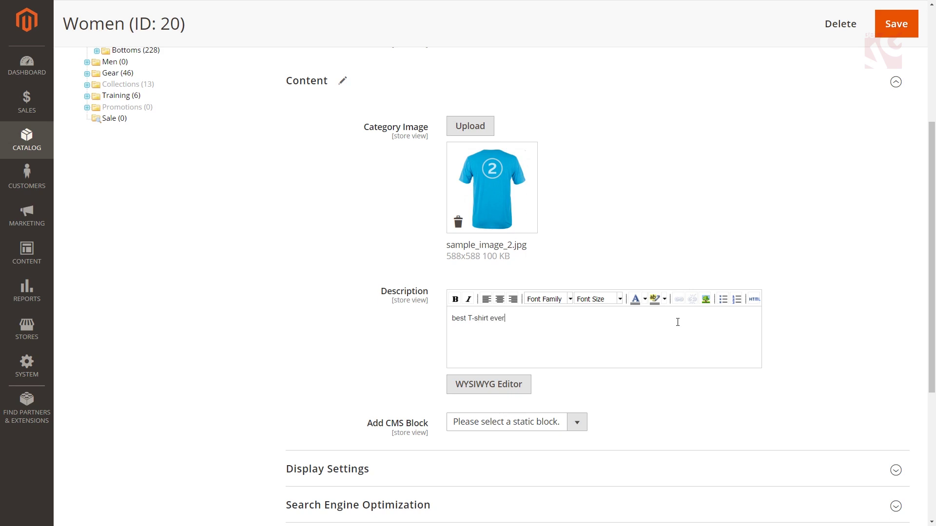
key("ctrl+0")
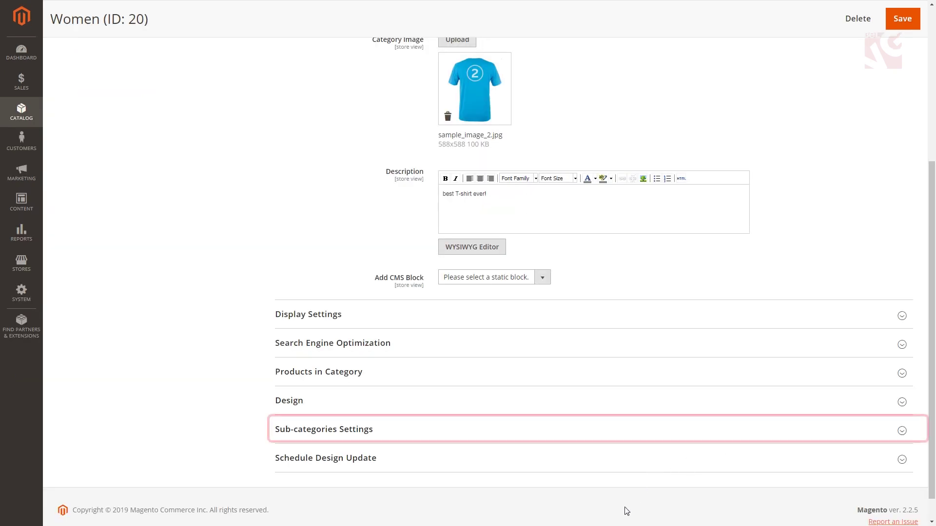
left_click(398, 431)
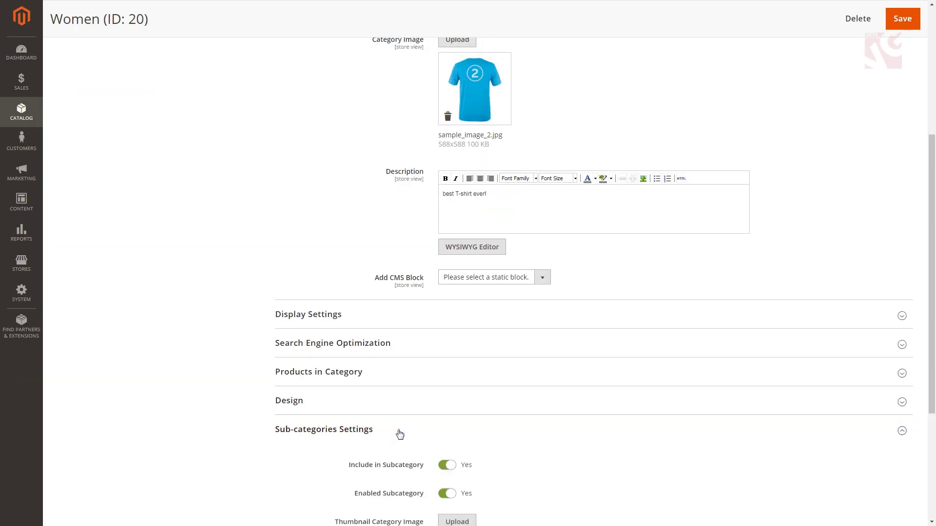
scroll(428, 434, "down", 4)
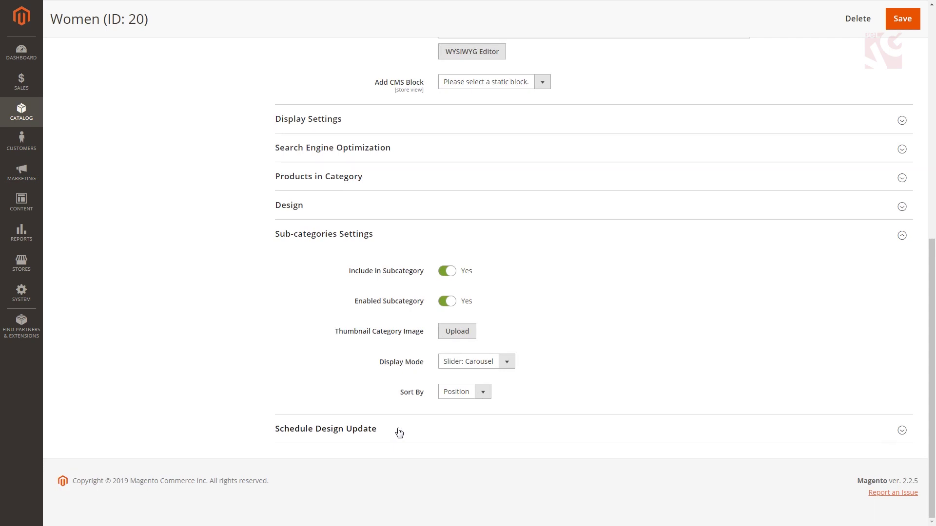
left_click(507, 361)
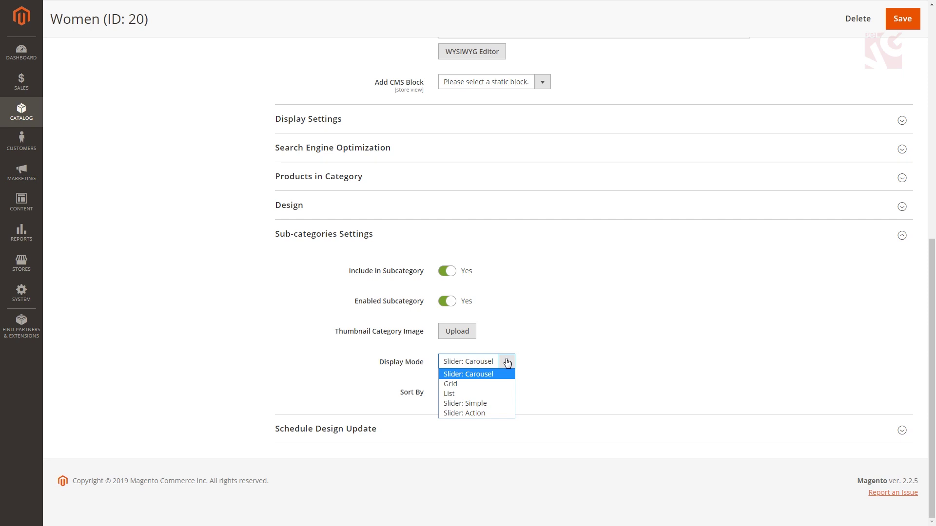
left_click(507, 361)
left_click(485, 393)
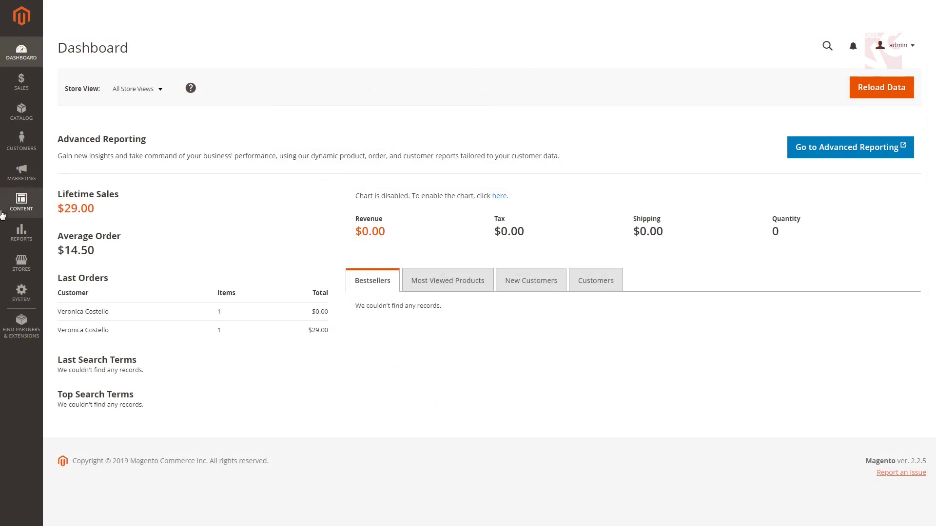
Step: Edit the Home Subcategories widget under Content > Widgets and add a layout update
left_click(22, 202)
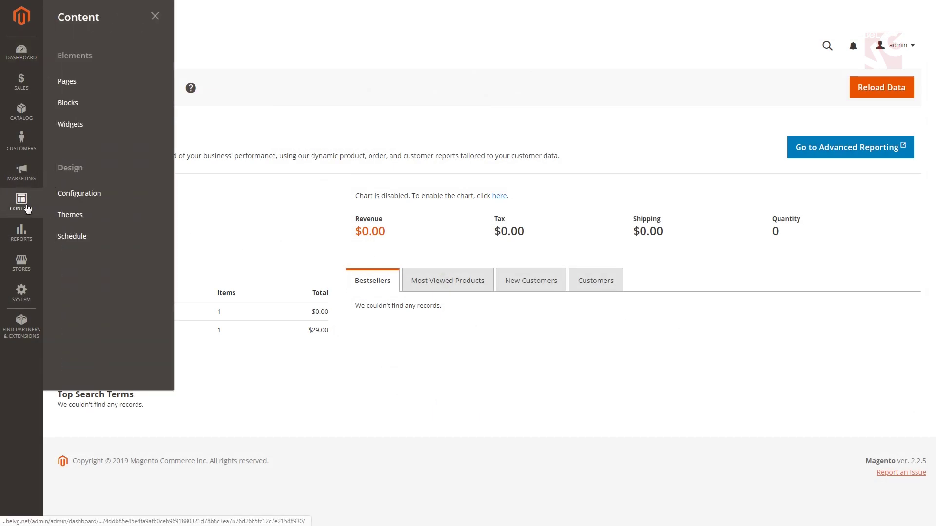
left_click(78, 129)
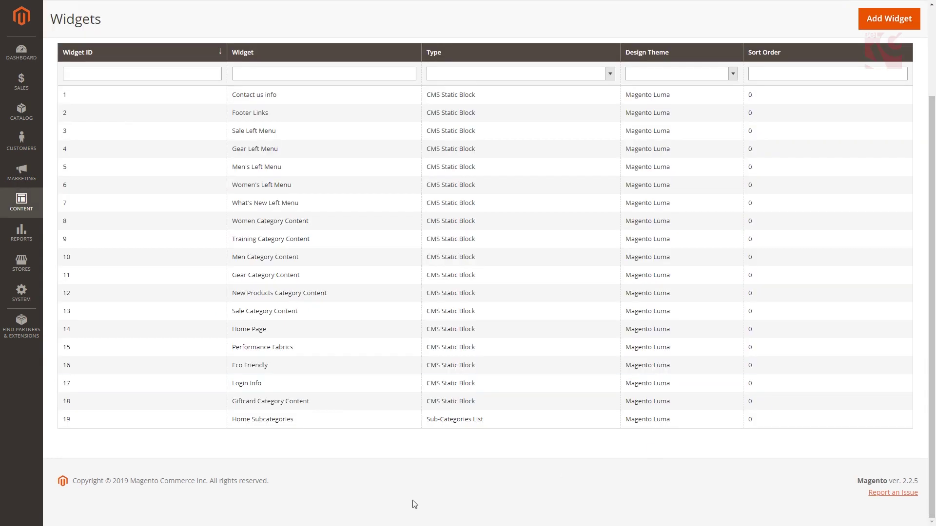
left_click(278, 422)
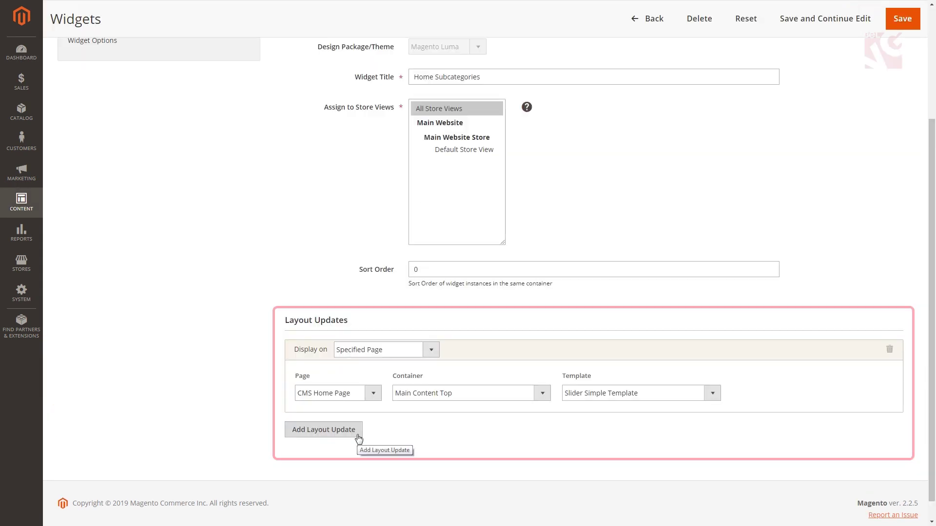
left_click(358, 438)
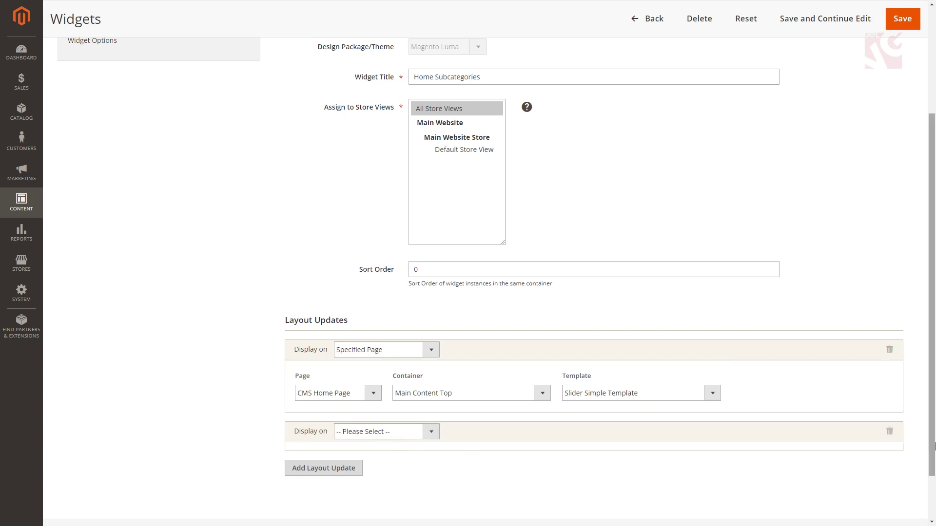
Step: Review the new layout update's Display On, Container and Template choices without changing them
scroll(634, 451, "down", 2)
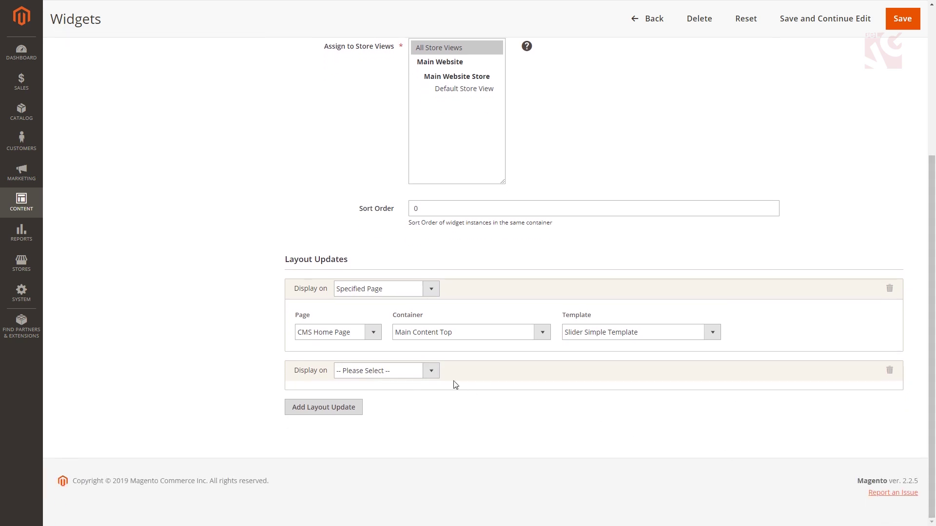
left_click(431, 371)
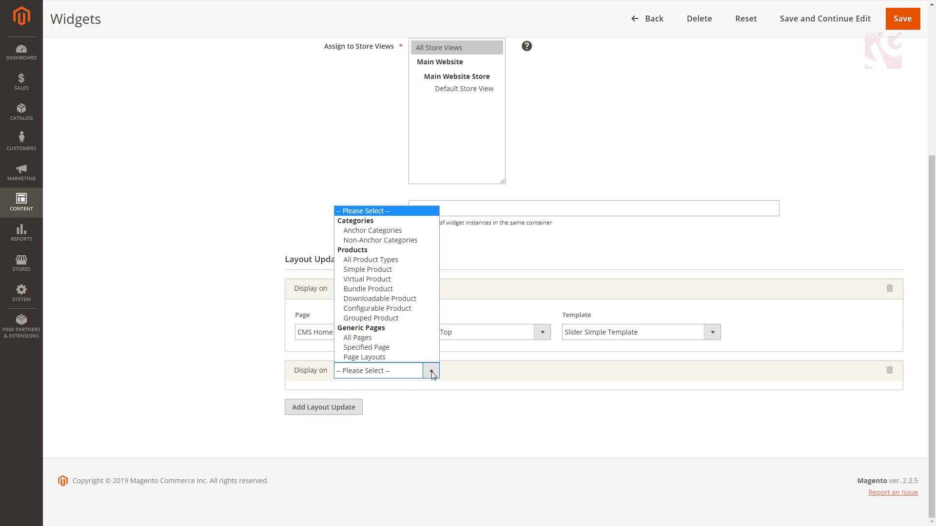
left_click(540, 331)
left_click(542, 332)
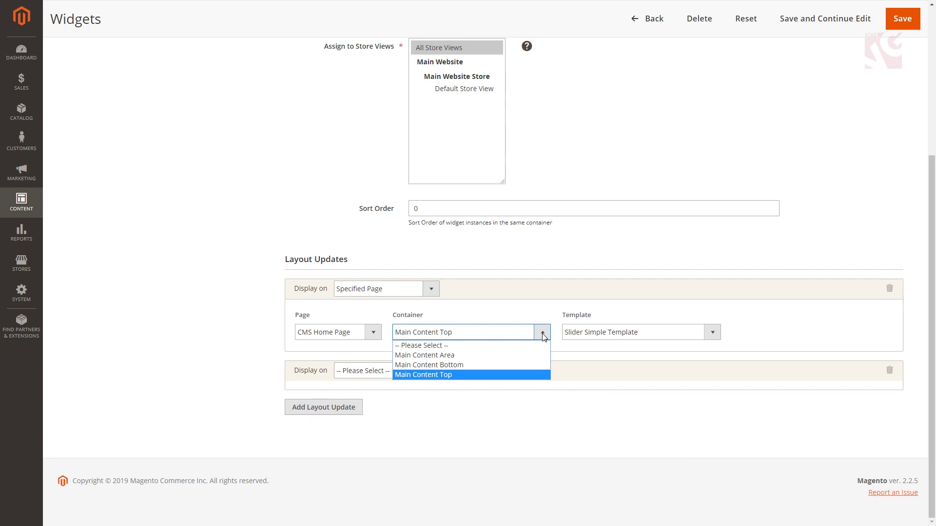
left_click(711, 333)
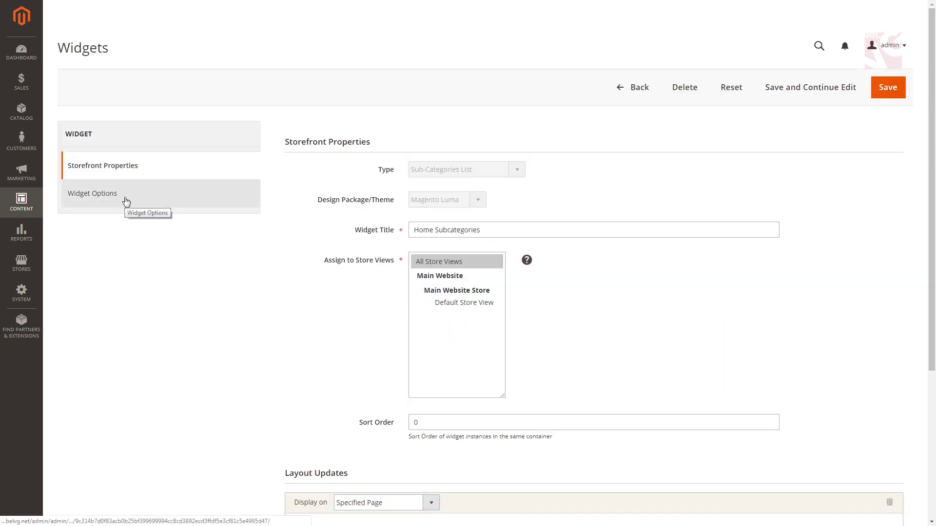
Step: Review the widget options: hidden Categories title, 10 categories by Position from Default Category
left_click(126, 201)
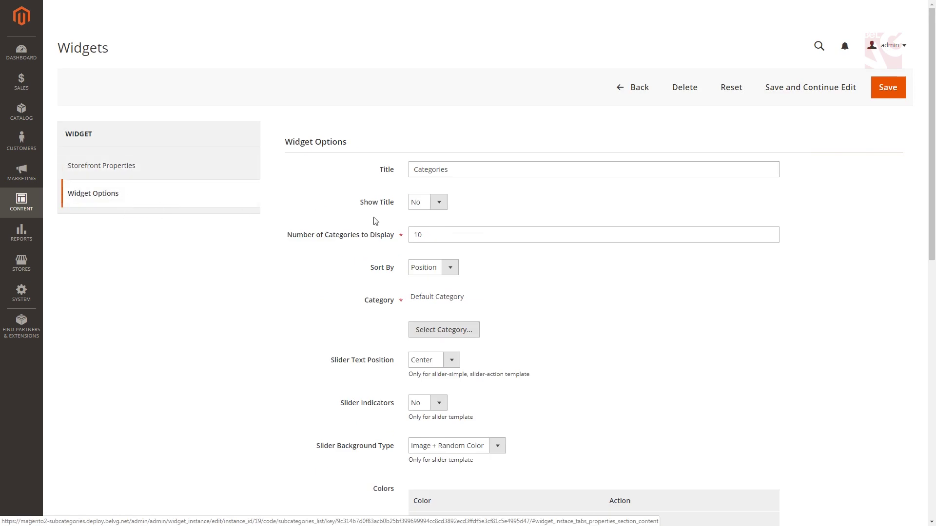
left_click_drag(934, 242, 934, 273)
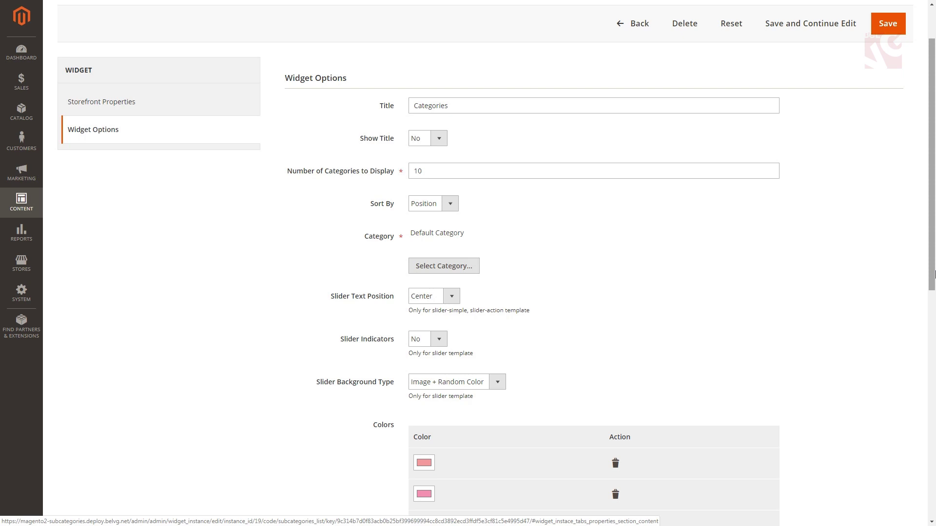
scroll(935, 275, "up", 2)
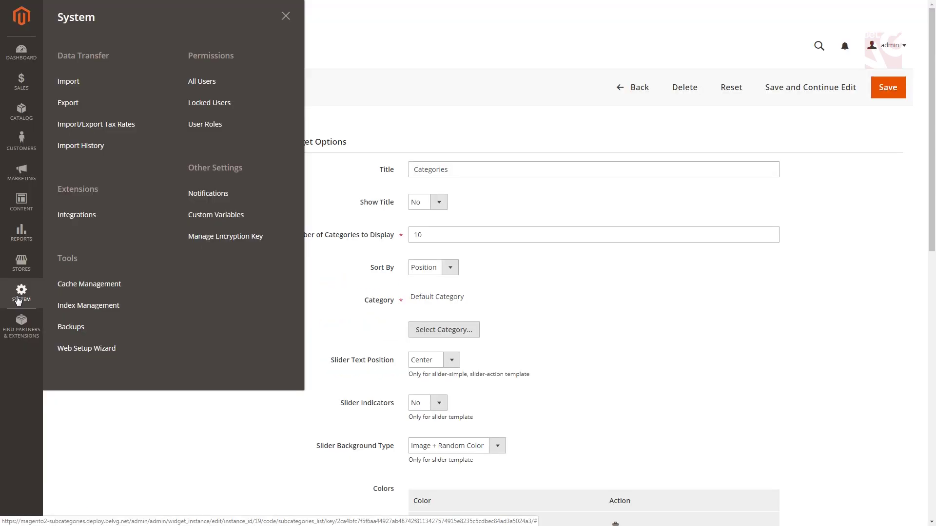
Step: Go to System > Cache Management, where all 14 cache types are listed as Enabled
left_click(100, 285)
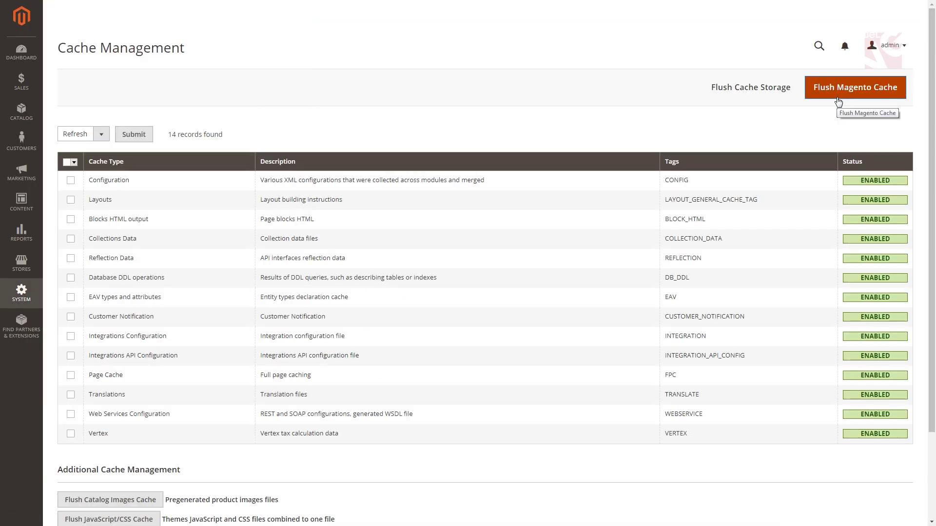